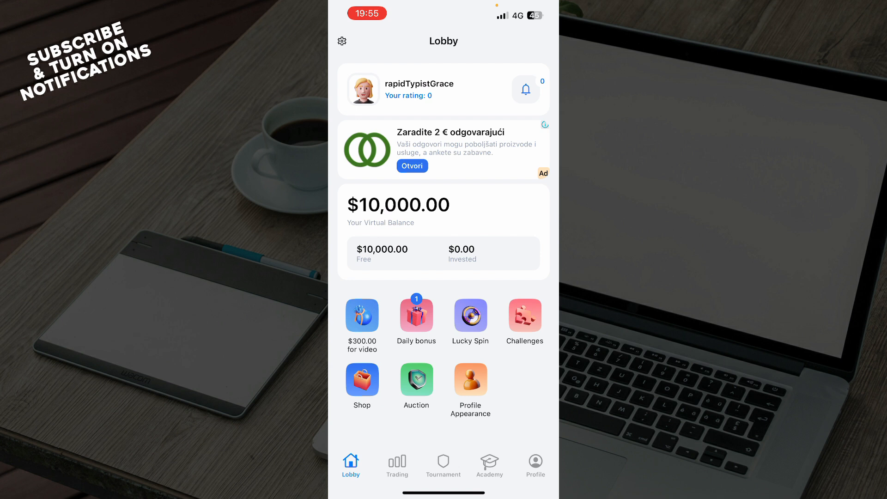
Walk through the Bitcoin trading tips in the Trading section until the Bitcoin chart shows
left_click(397, 464)
left_click(374, 177)
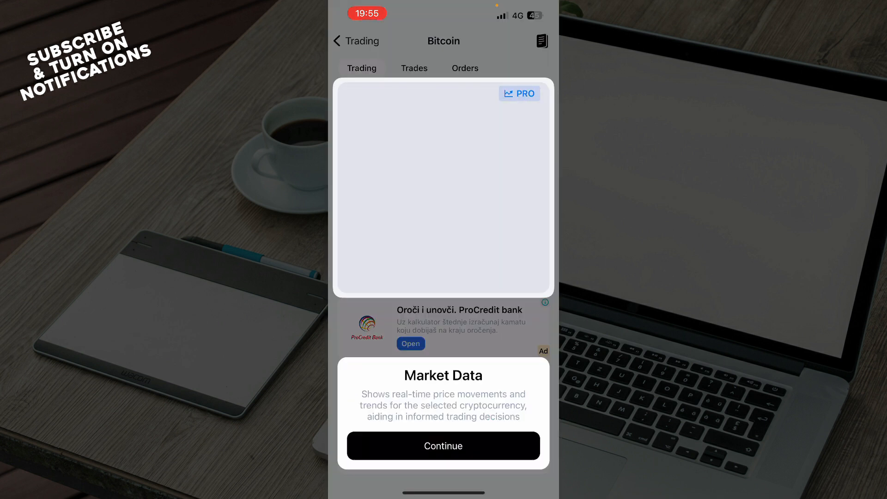
left_click(443, 445)
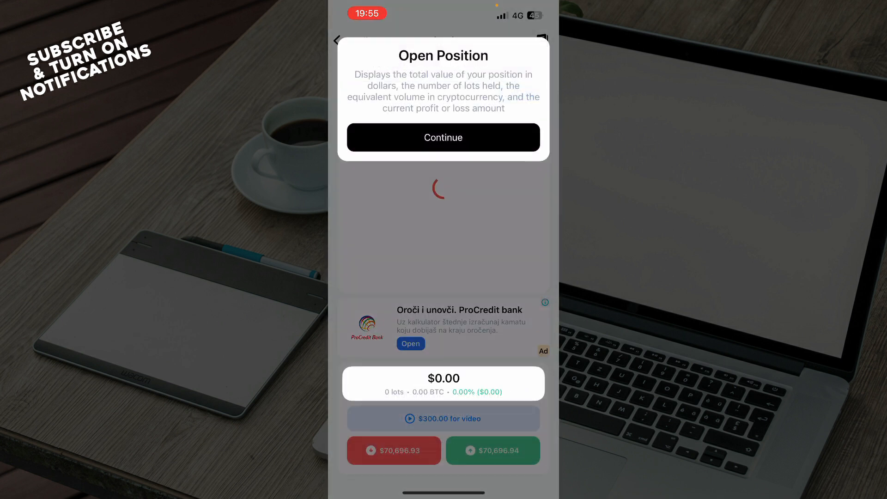
left_click(443, 137)
left_click(444, 113)
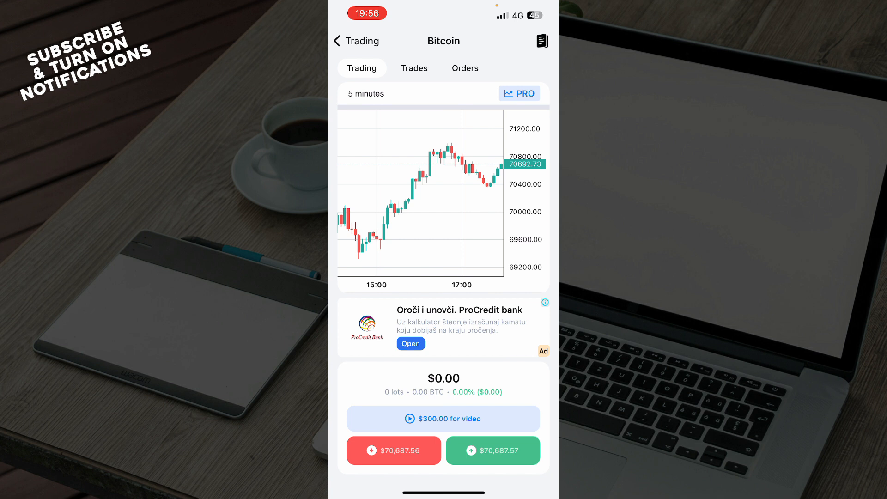
Return to the markets list and dismiss the Weekly Tournament promotion sheet
left_click(357, 41)
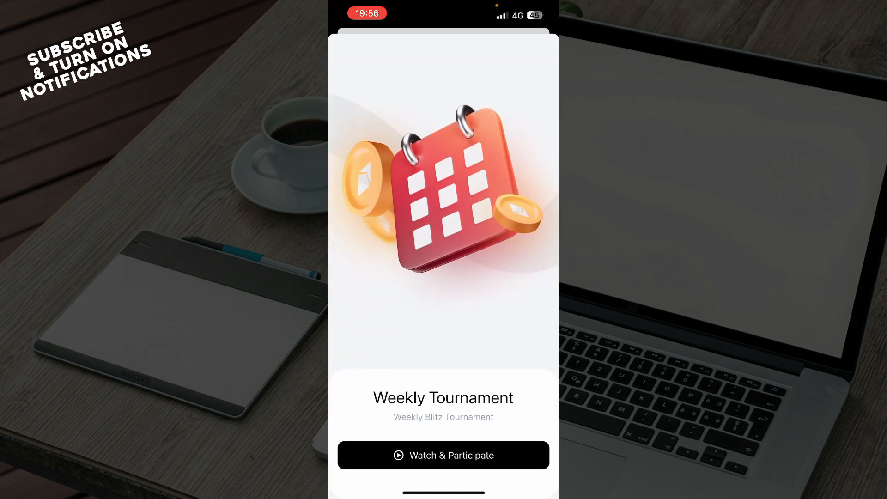
left_click_drag(444, 208, 444, 319)
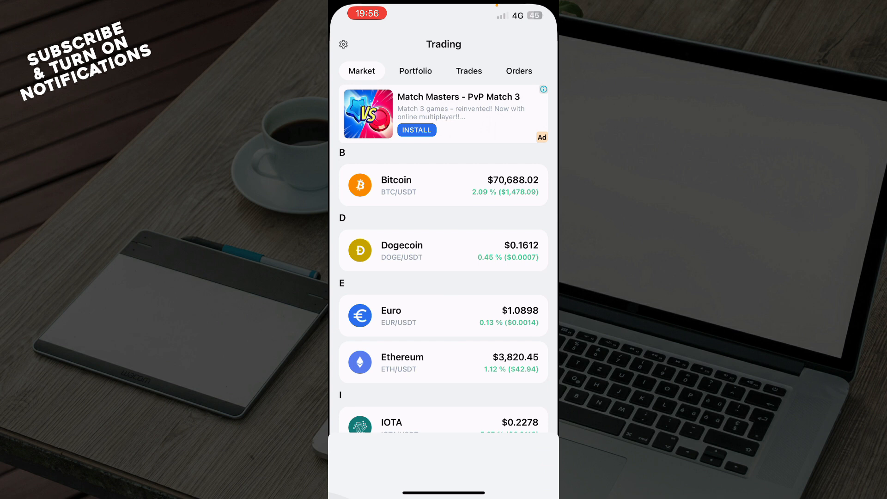
Switch to the Academy list of beginner articles on stop loss and leverage
left_click(490, 466)
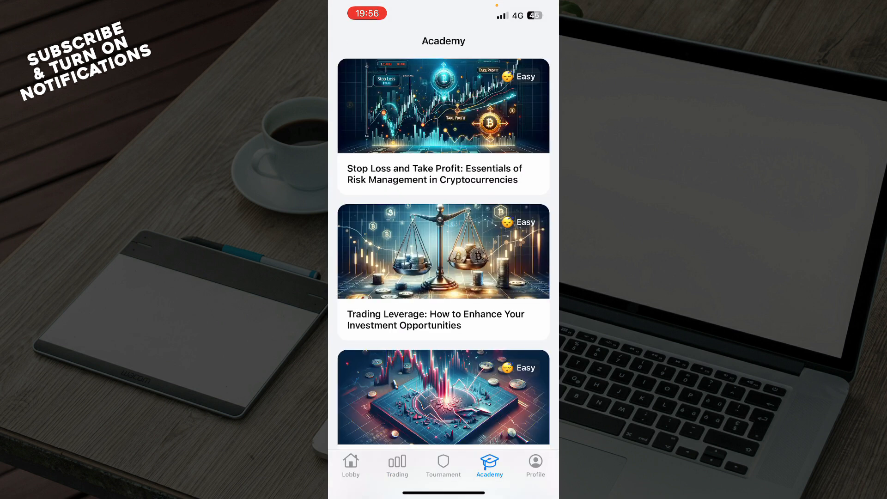
scroll(444, 263, "down", 2)
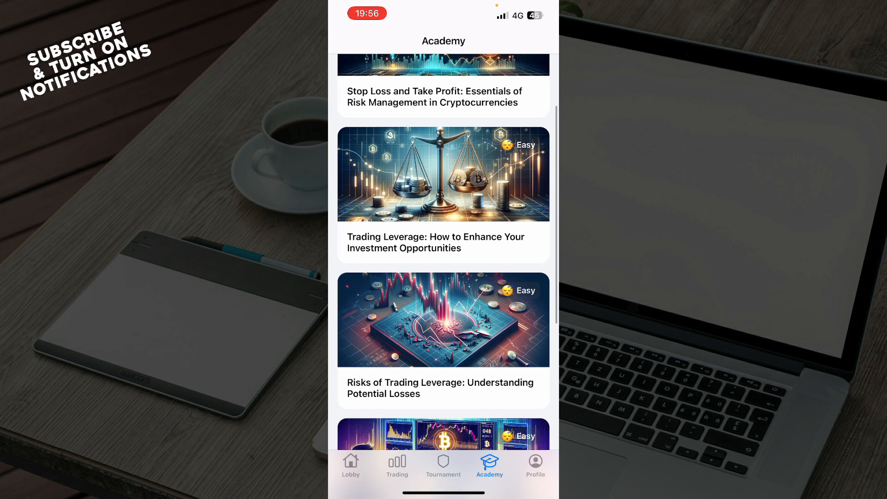
scroll(443, 263, "up", 2)
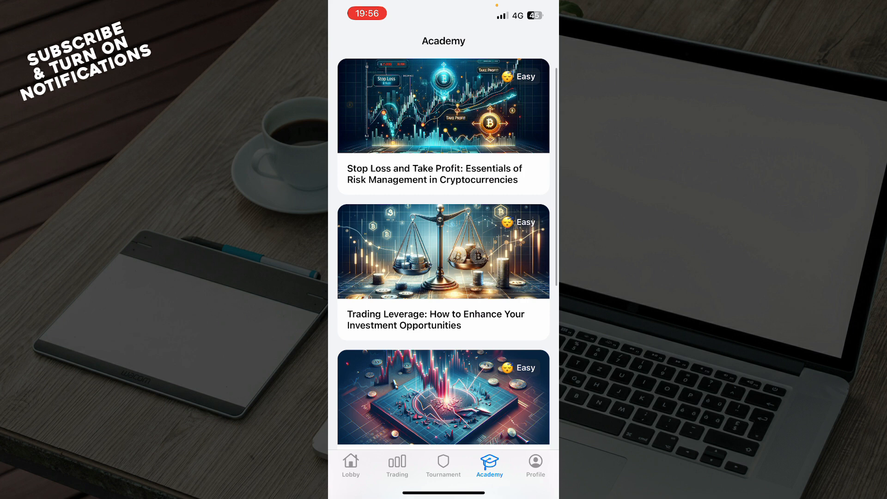
scroll(443, 263, "down", 5)
scroll(444, 264, "up", 5)
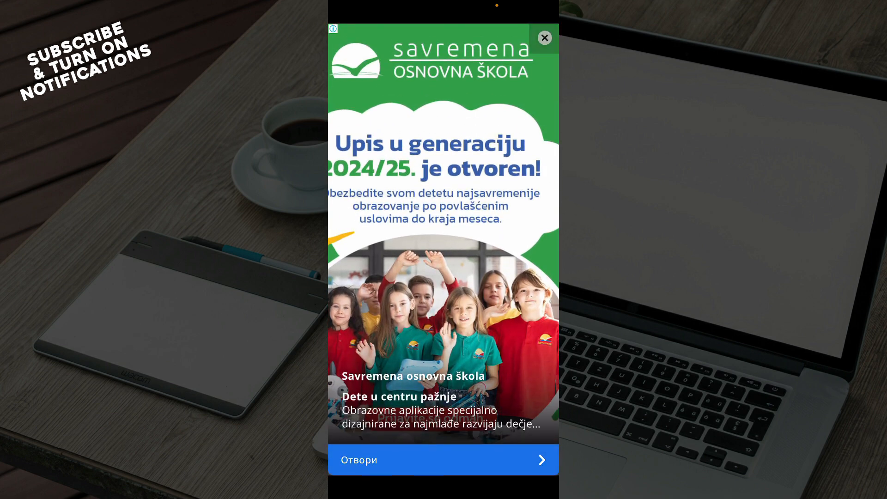
Close the full-screen advertisement over Profile and return to the Lobby
left_click(545, 38)
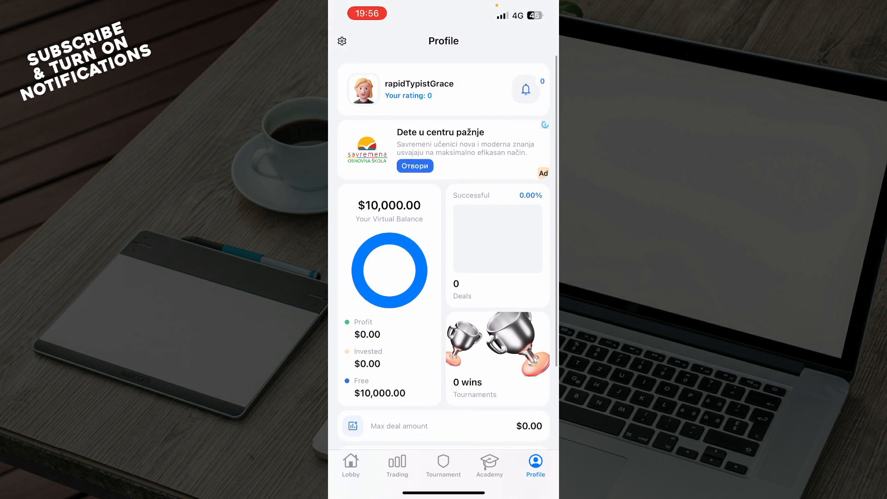
scroll(444, 254, "down", 4)
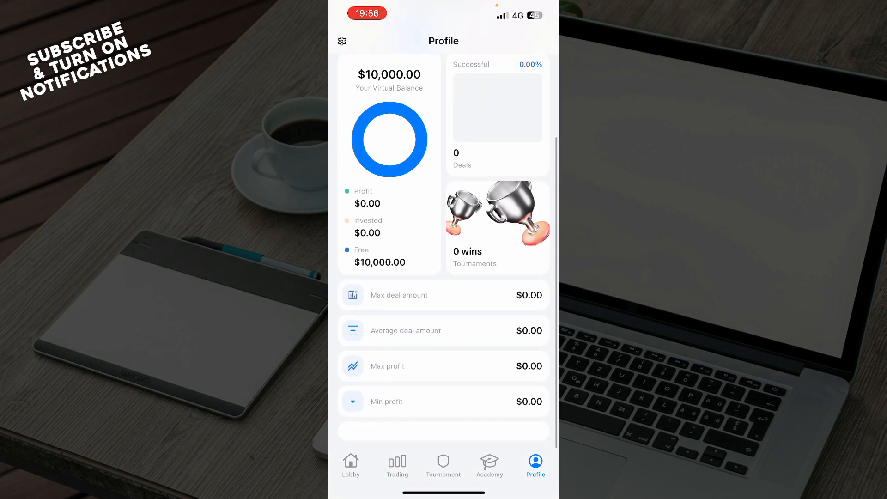
scroll(444, 249, "up", 4)
left_click(351, 464)
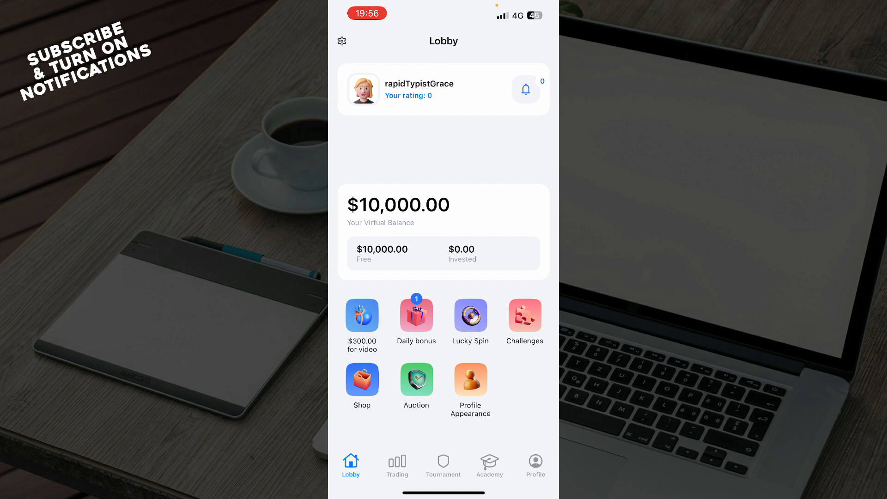
Look over the Settings options from the gear icon, then go back to the Lobby
left_click(342, 41)
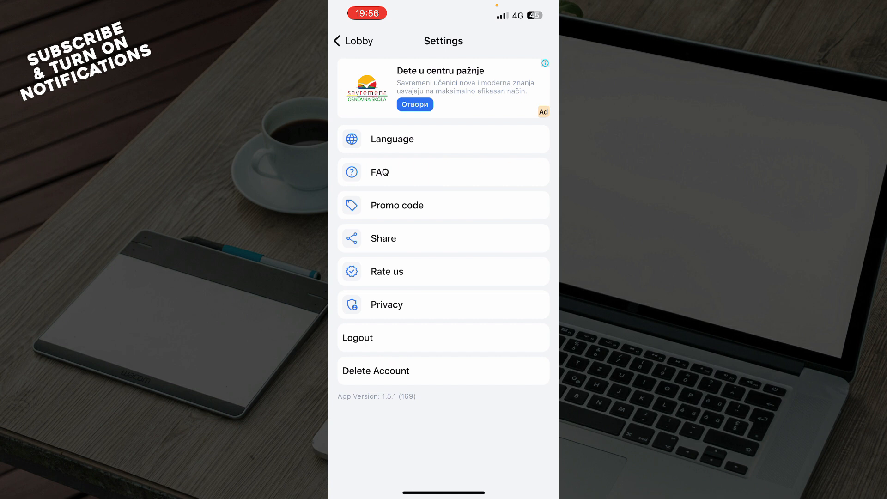
left_click(352, 41)
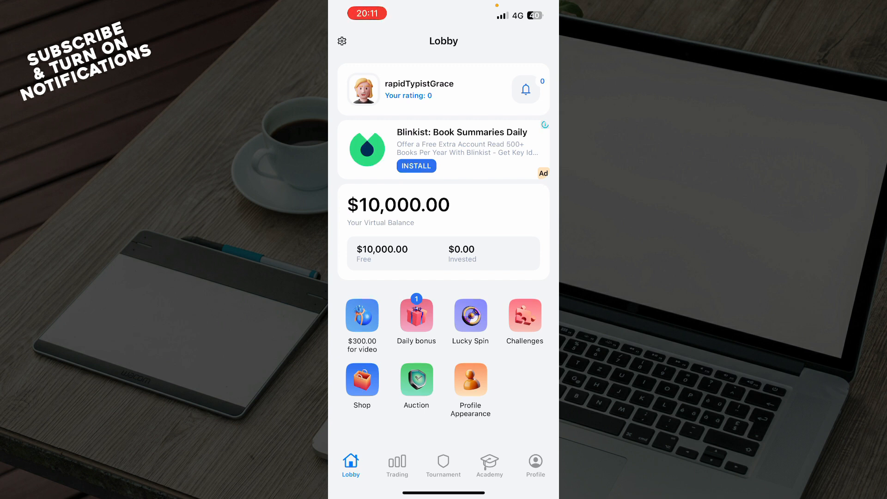
View the empty Trades list in the Trading section, then move to the Profile screen
left_click(397, 465)
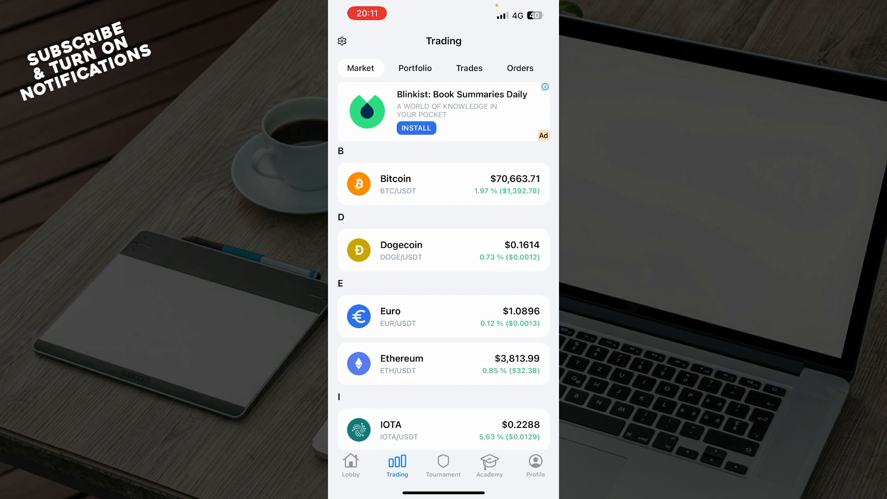
left_click(469, 68)
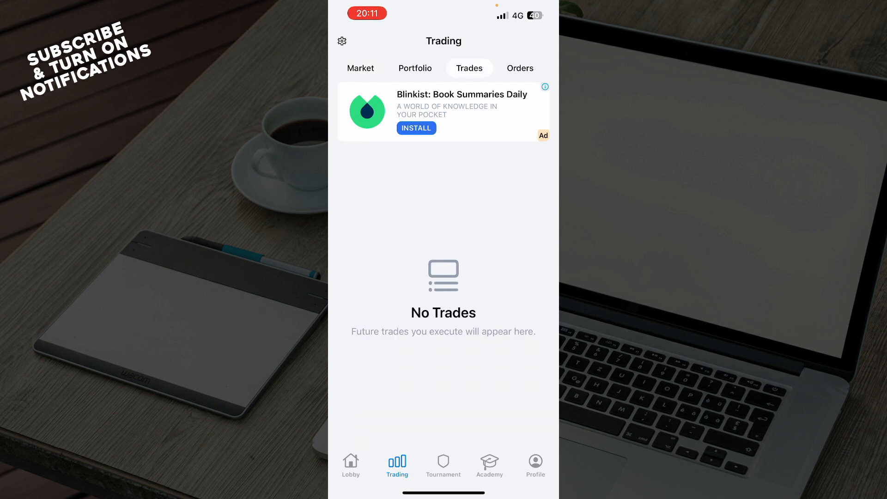
left_click(536, 464)
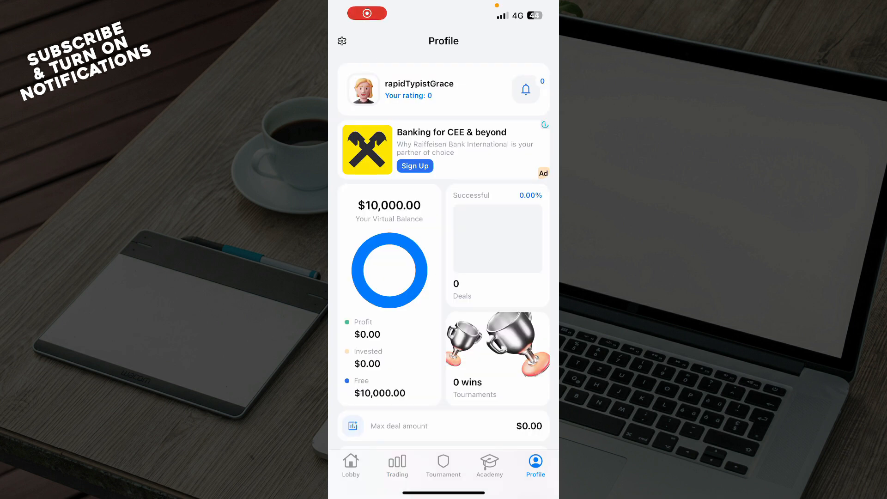